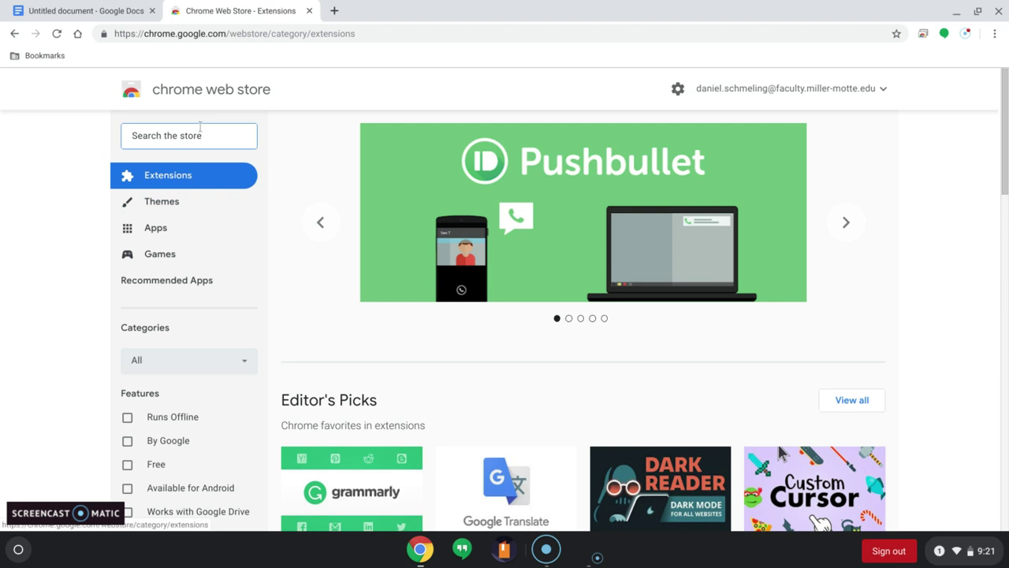
Step: On the Chrome Web Store Extensions page, put the cursor in the 'Search the store' box
{"action": "left_click", "coordinate": [184, 136]}
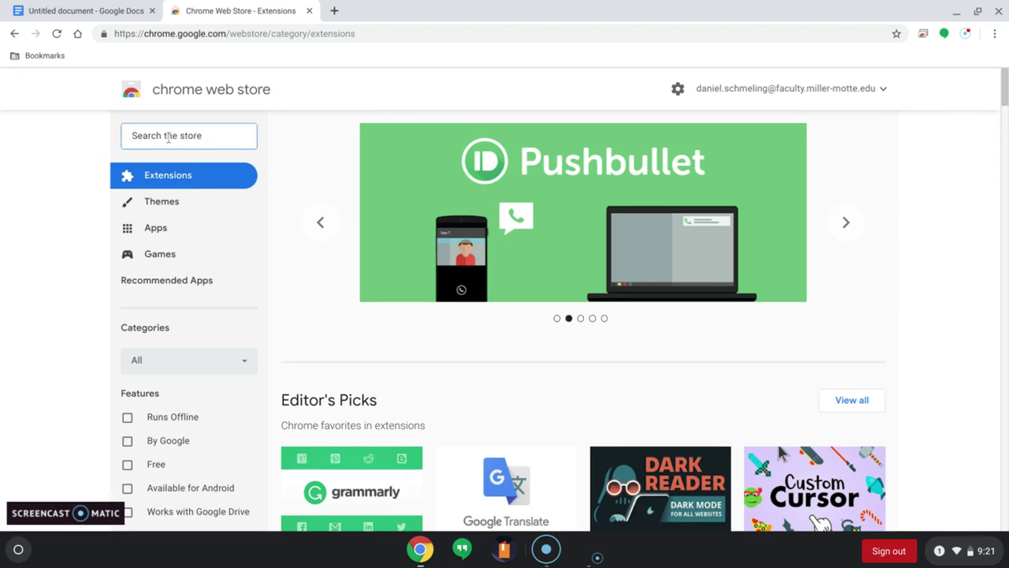
Step: Search the Chrome Web Store for 'file system one drive'
{"action": "type", "text": "File Ss"}
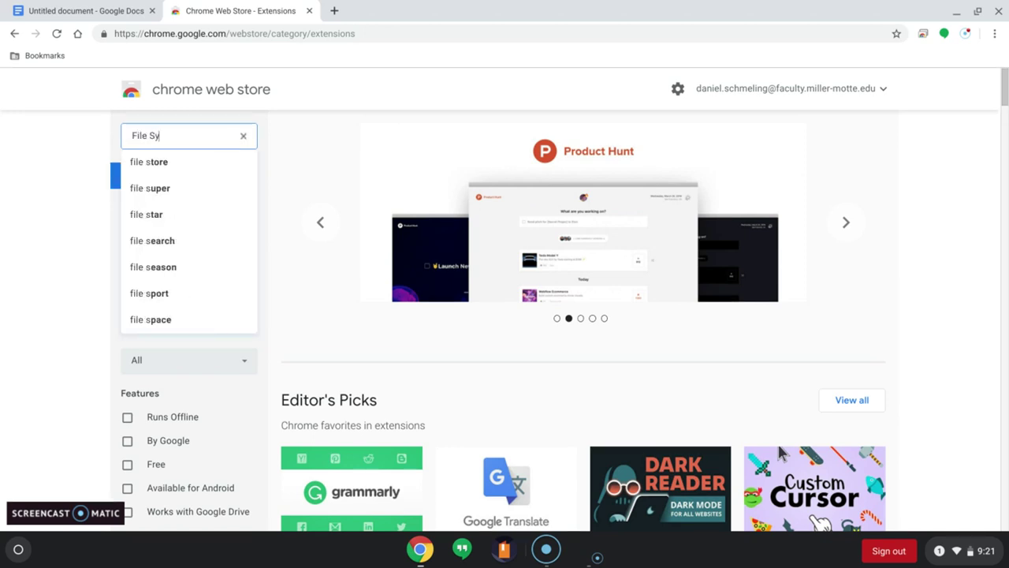
{"action": "type", "text": "tem"}
{"action": "key", "text": "BackSpace"}
{"action": "key", "text": "BackSpace"}
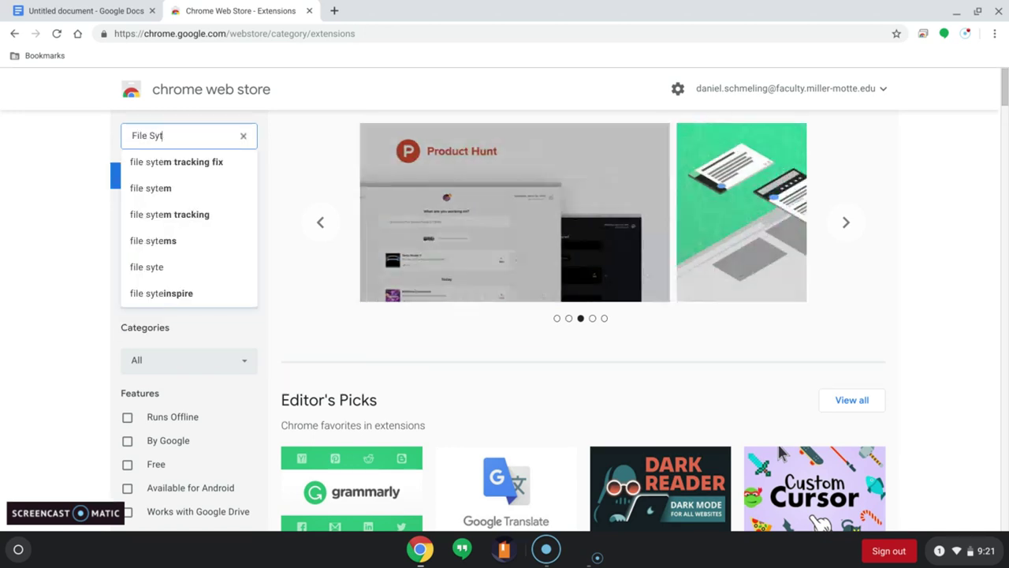
{"action": "type", "text": "stem one drive"}
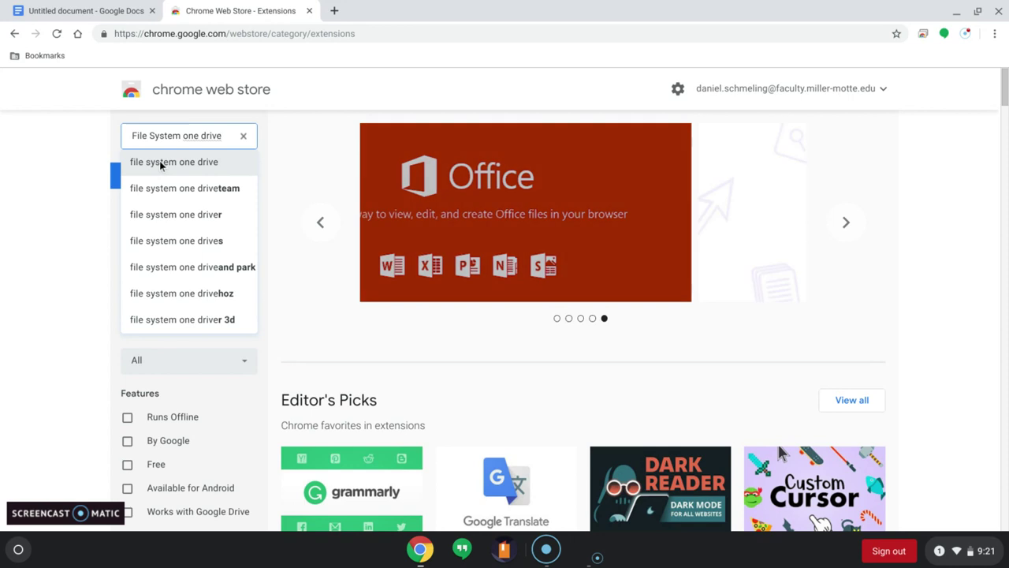
{"action": "left_click", "coordinate": [159, 161]}
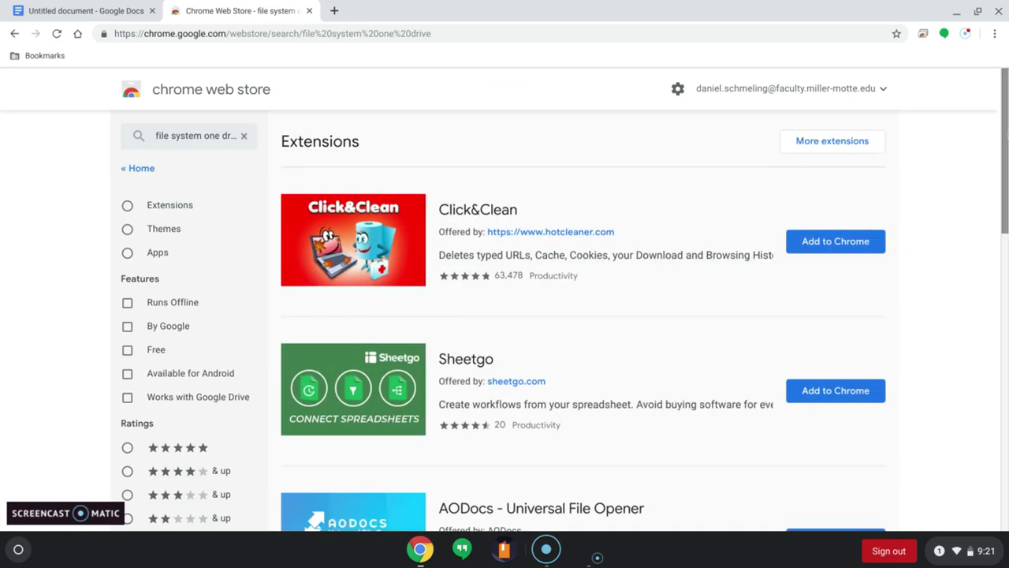
Step: Scroll the search results down to File System for OneDrive under Apps
{"action": "scroll", "coordinate": [367, 390], "scroll_direction": "down", "scroll_amount": 5}
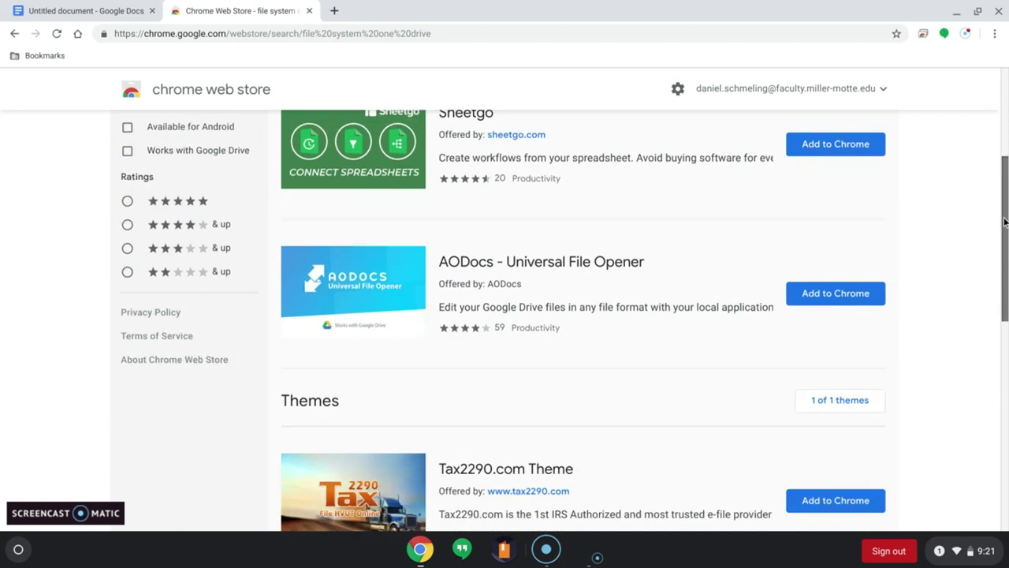
{"action": "scroll", "coordinate": [367, 390], "scroll_direction": "down", "scroll_amount": 4}
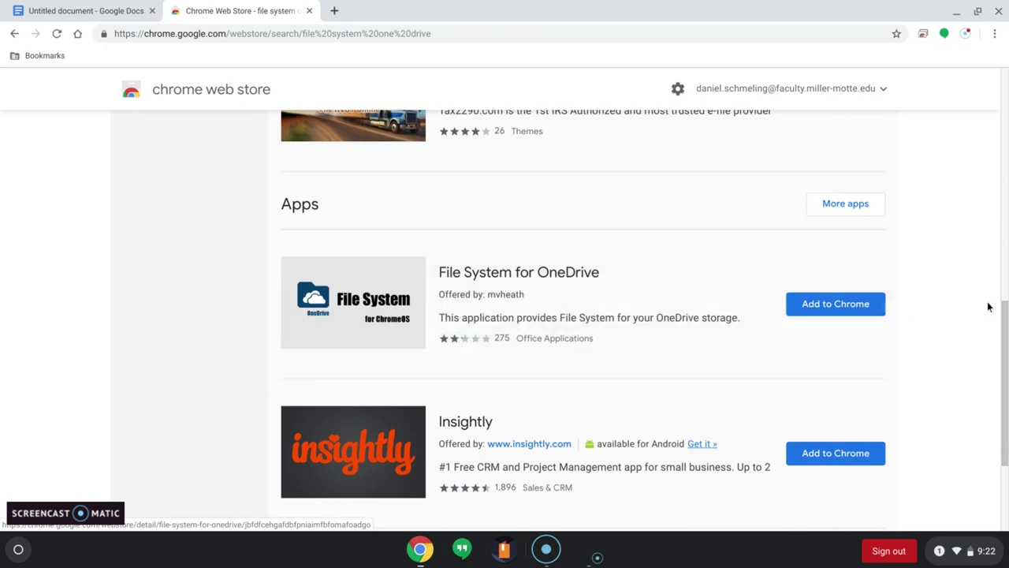
{"action": "mouse_move", "coordinate": [1006, 340]}
{"action": "left_mouse_down"}
{"action": "mouse_move", "coordinate": [1006, 187]}
{"action": "mouse_move", "coordinate": [1000, 324]}
{"action": "left_mouse_up"}
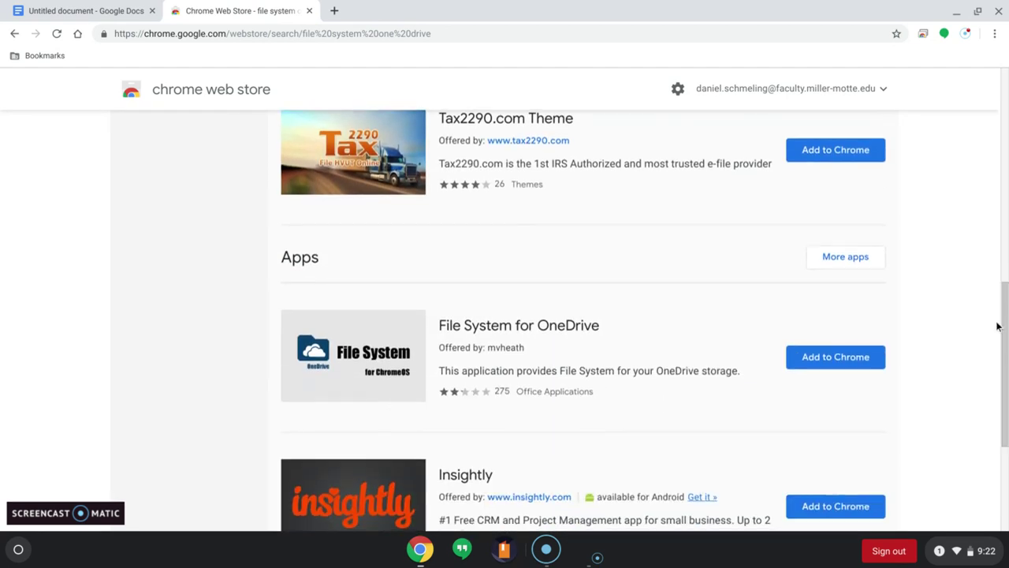
Step: Add File System for OneDrive to Chrome and launch it from the install notification
{"action": "left_click", "coordinate": [829, 368]}
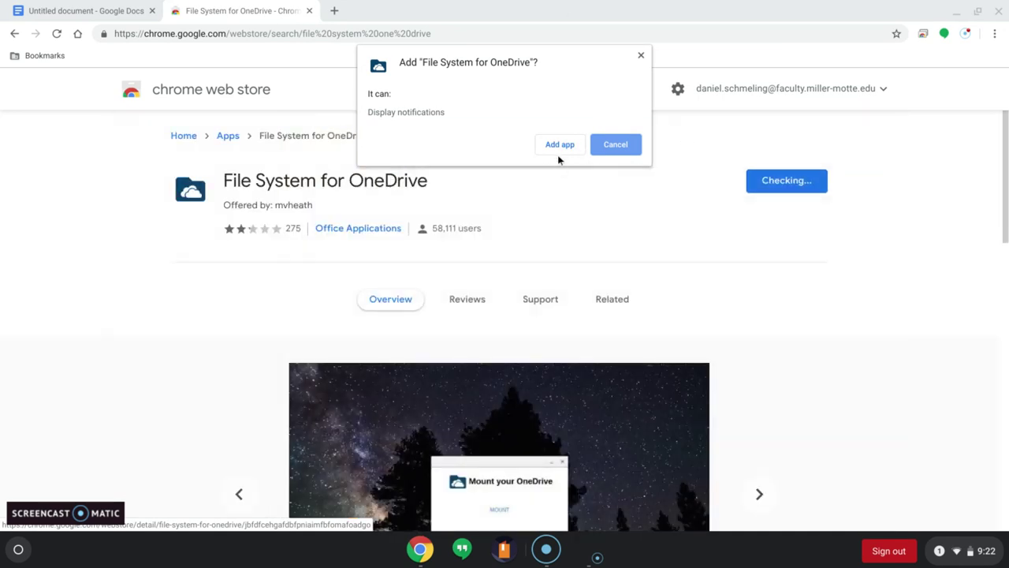
{"action": "left_click", "coordinate": [560, 146]}
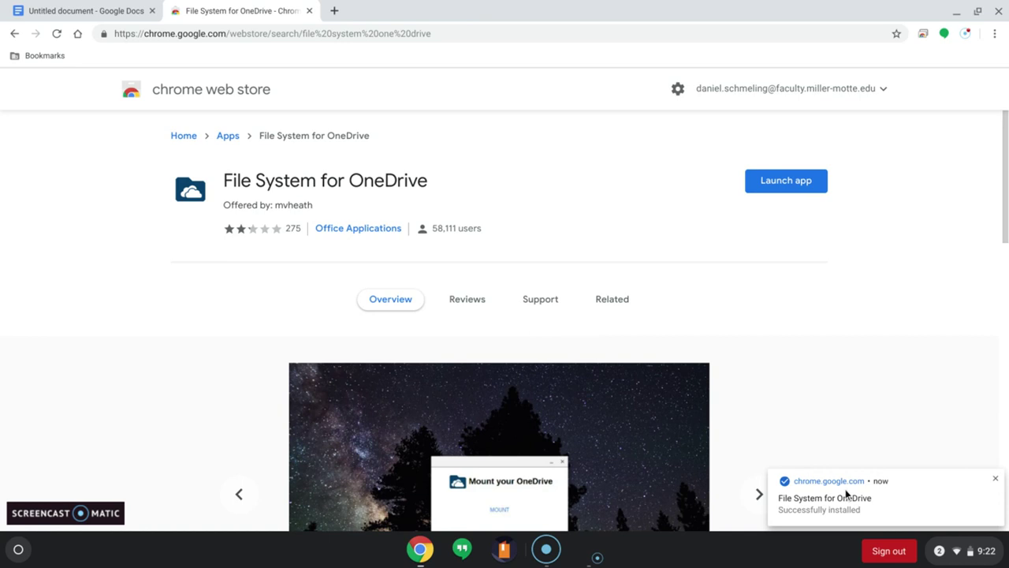
{"action": "left_click", "coordinate": [835, 498]}
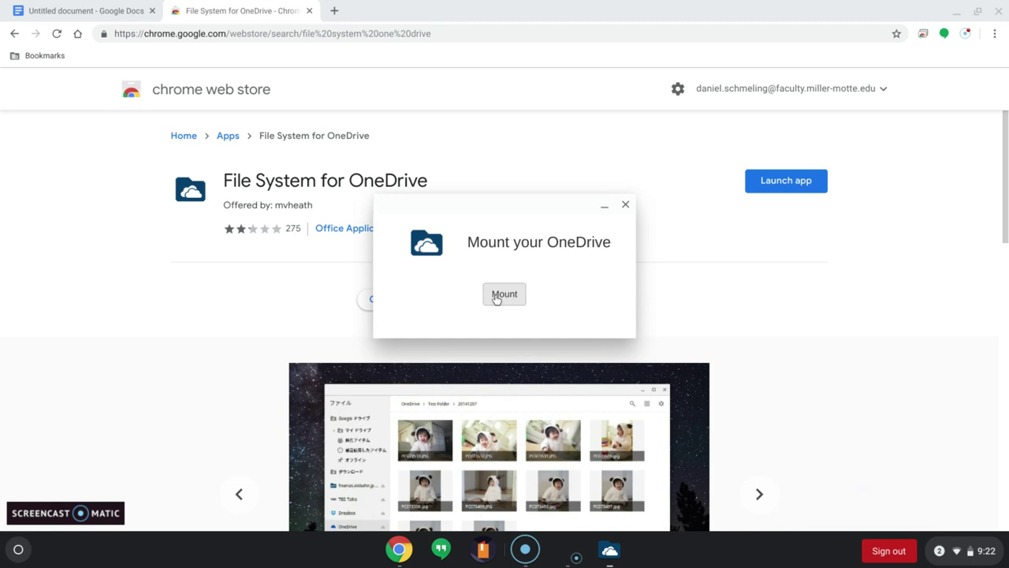
Step: Mount OneDrive by signing in with the organizational account e-mail and password
{"action": "left_click", "coordinate": [496, 296]}
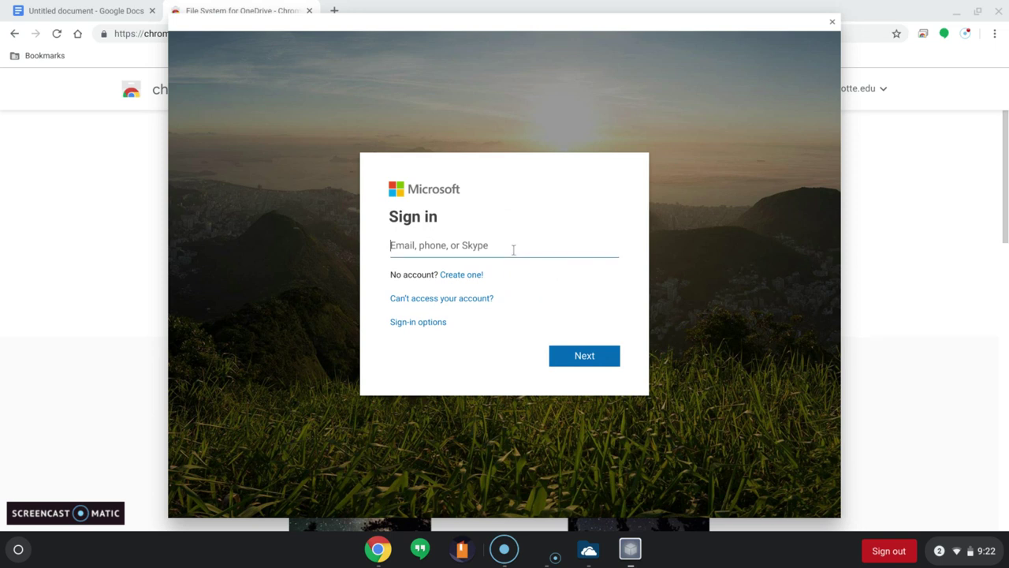
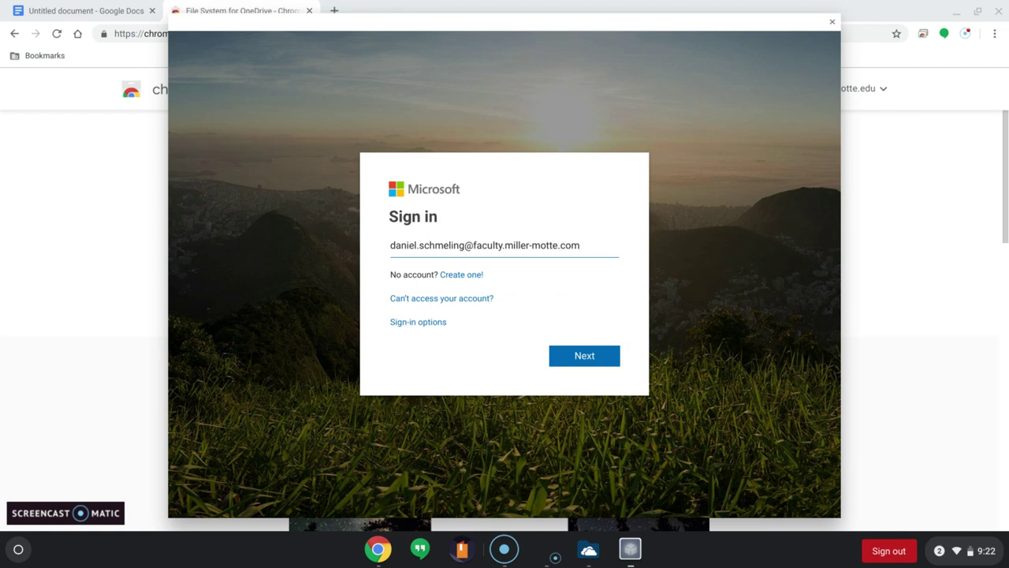
{"action": "key", "text": "Return"}
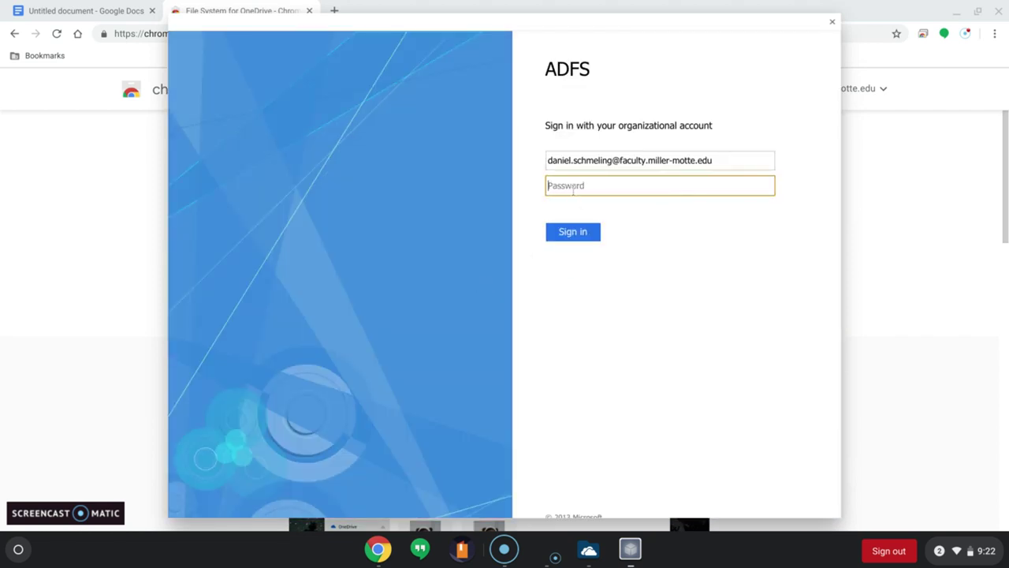
{"action": "type", "text": "•"}
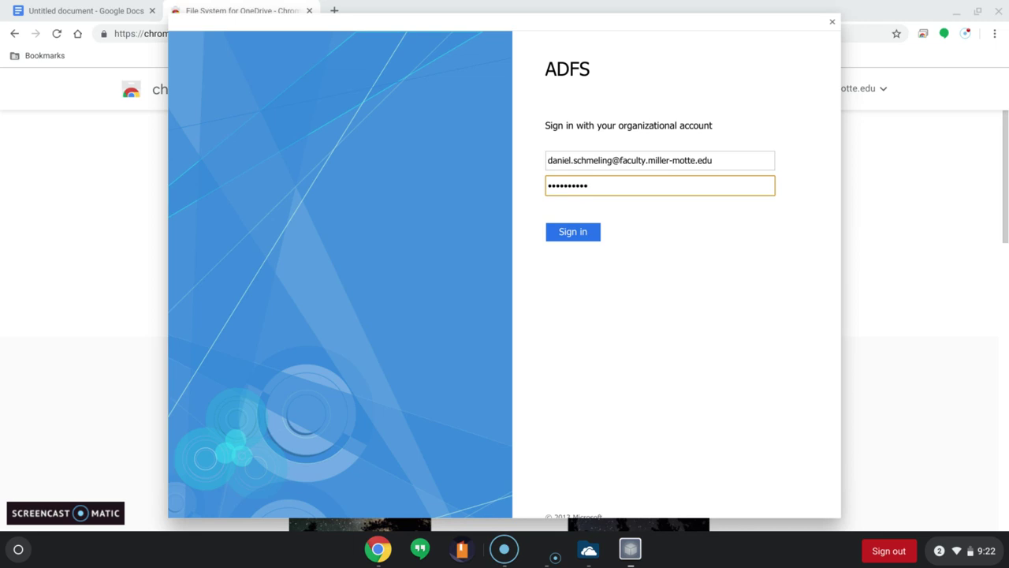
{"action": "key", "text": "Return"}
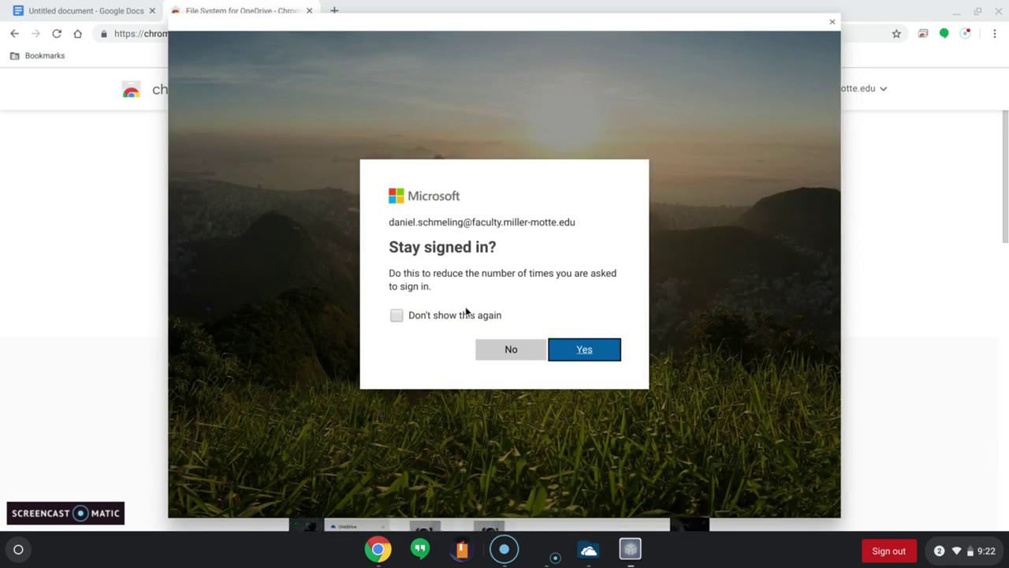
Step: Choose to stay signed in without further prompts, then close the mount window
{"action": "left_click", "coordinate": [455, 318]}
{"action": "left_click", "coordinate": [581, 352]}
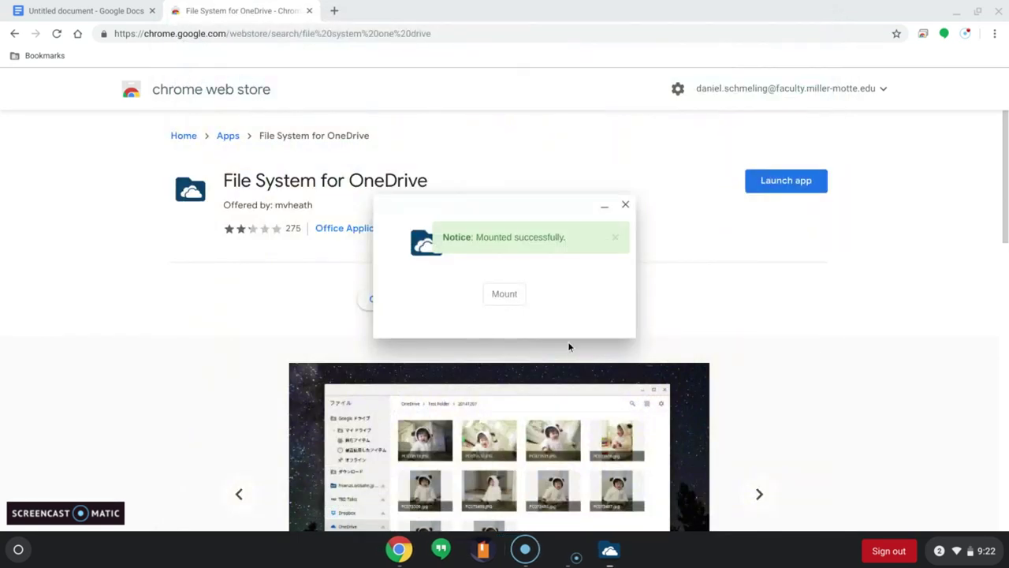
{"action": "left_click", "coordinate": [625, 204]}
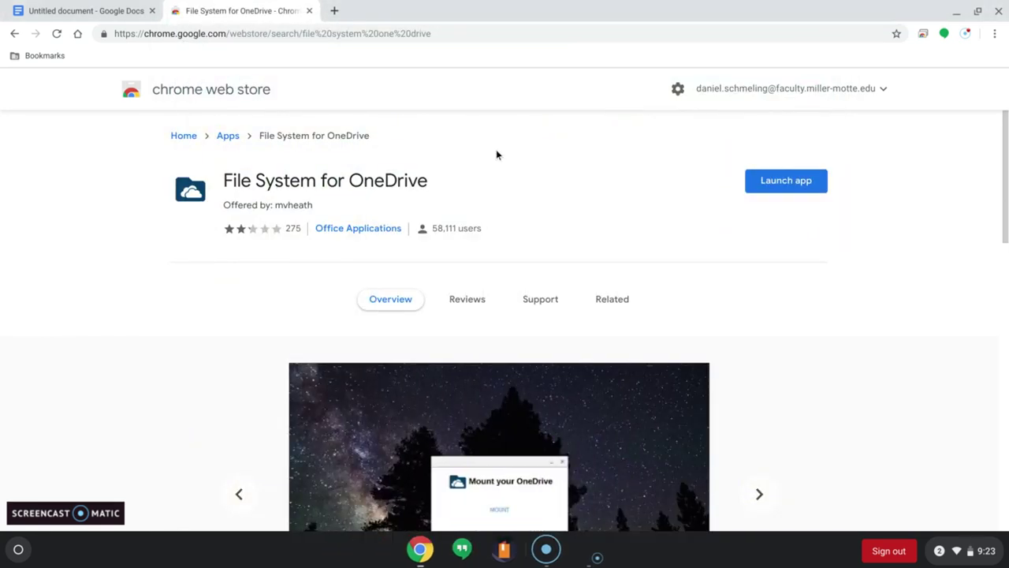
{"action": "left_click", "coordinate": [17, 550]}
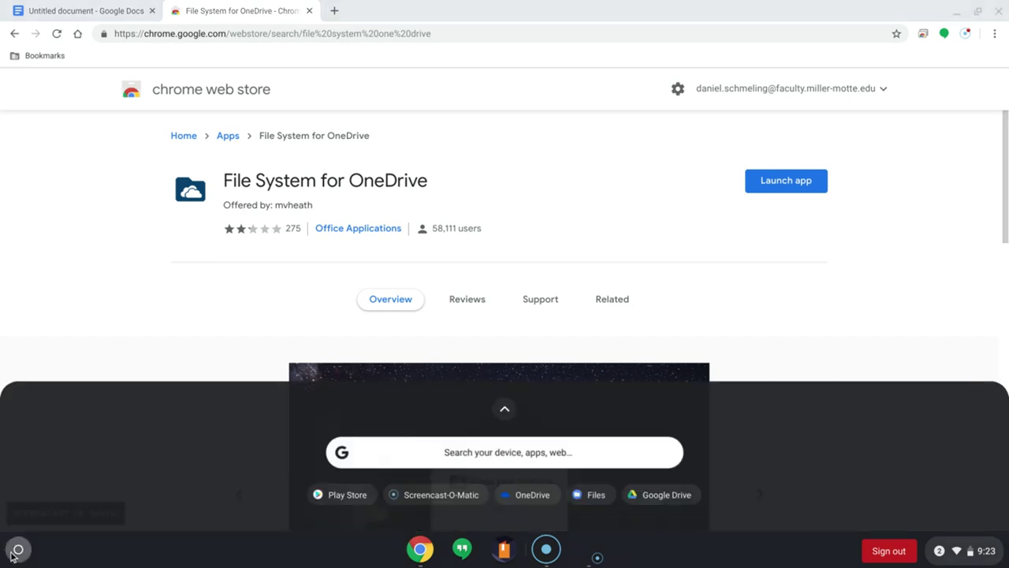
{"action": "type", "text": "file"}
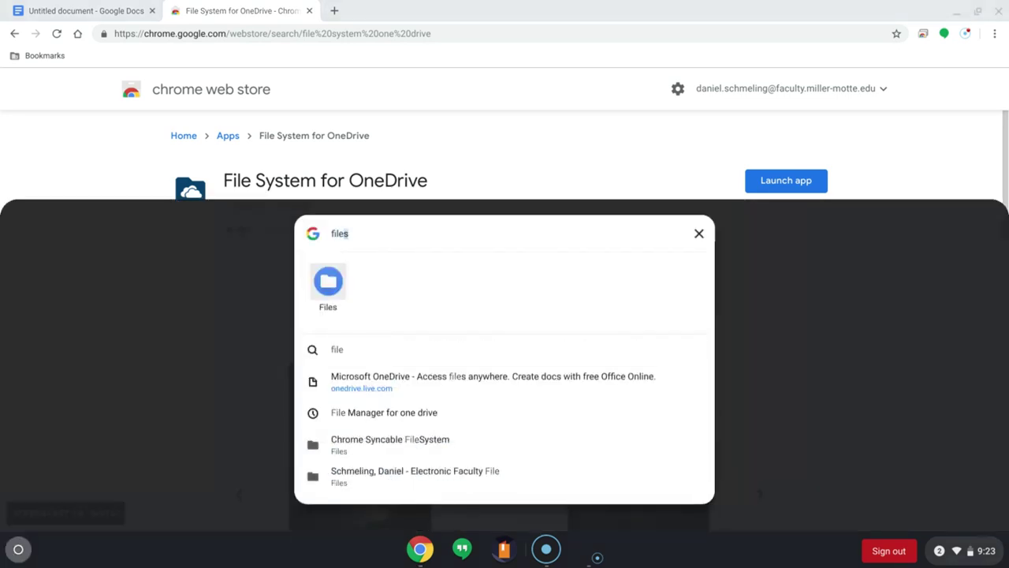
{"action": "left_click", "coordinate": [337, 282]}
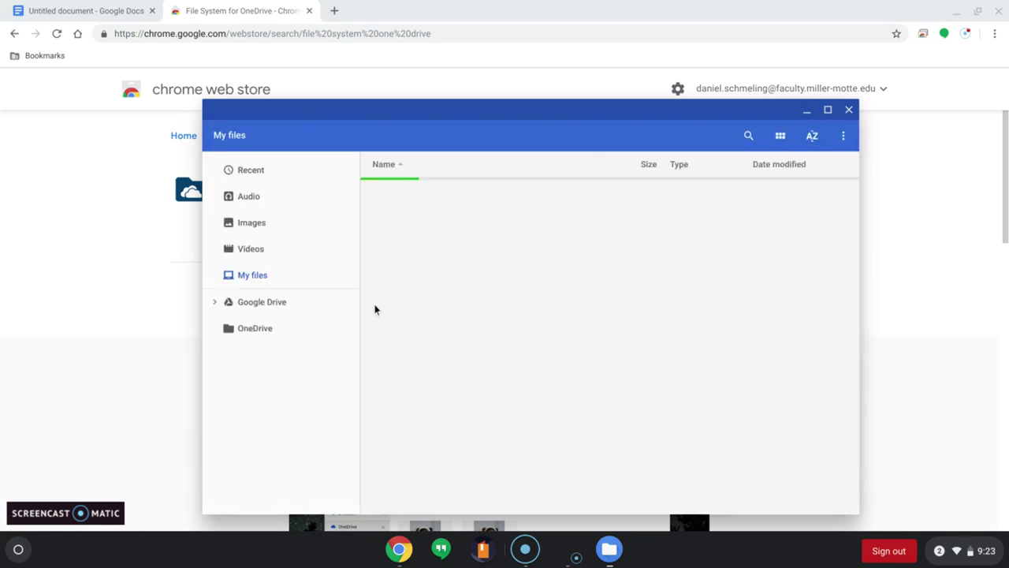
{"action": "left_click", "coordinate": [262, 388]}
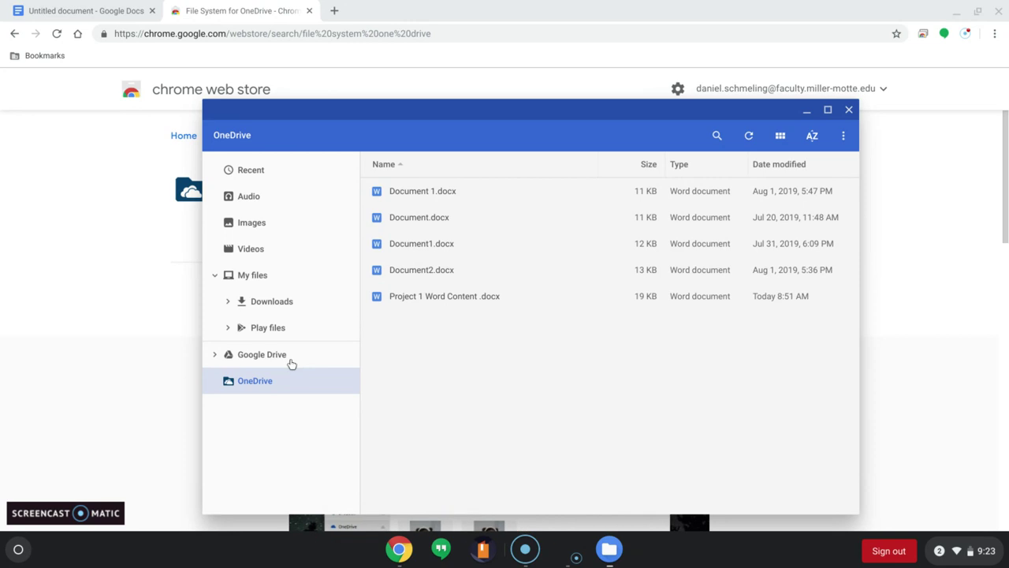
{"action": "left_click", "coordinate": [849, 111]}
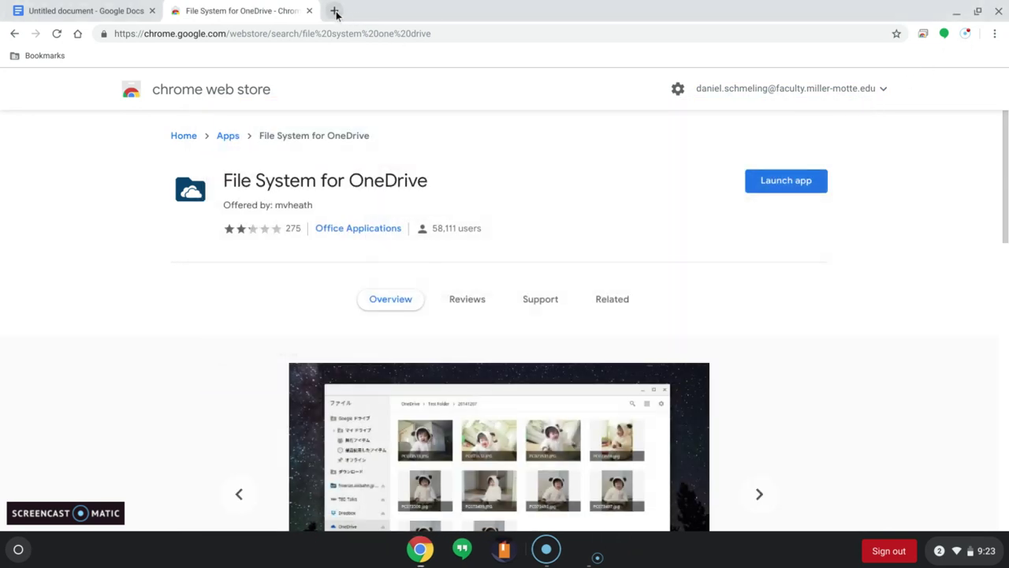
Step: Go to the learn.ancoraed.com site in a new browser tab
{"action": "left_click", "coordinate": [334, 11]}
{"action": "type", "text": "learn"}
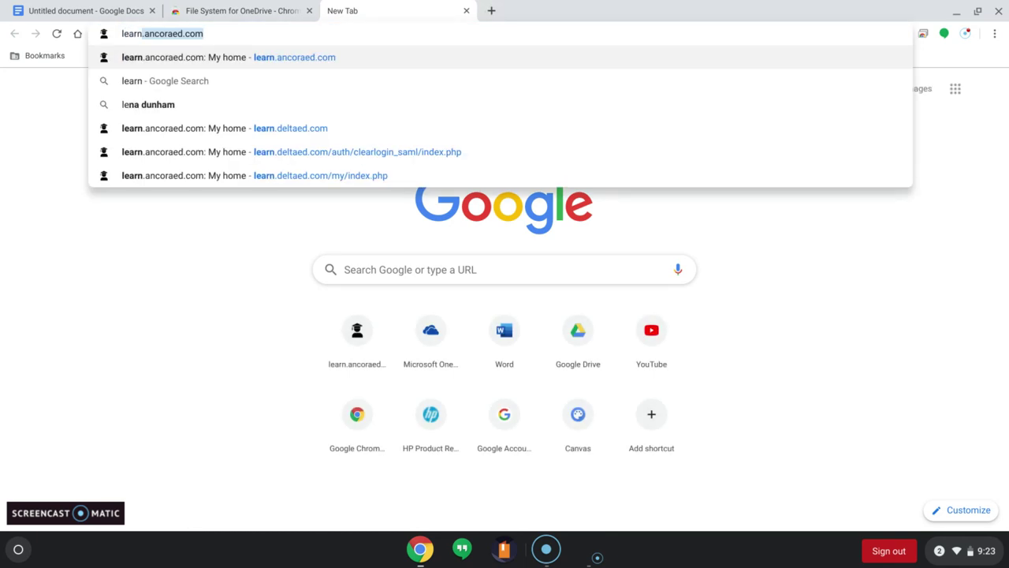
{"action": "key", "text": "Return"}
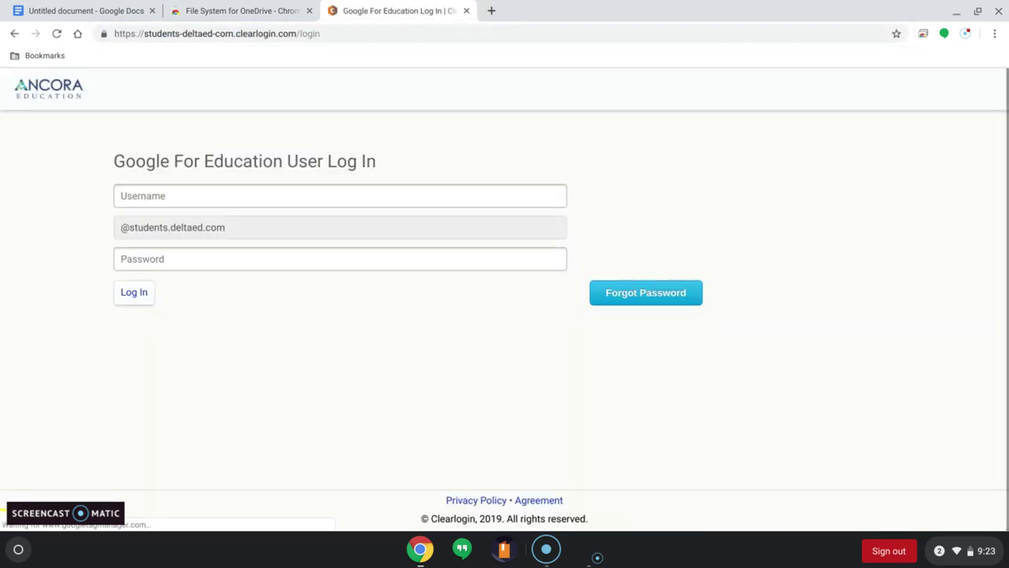
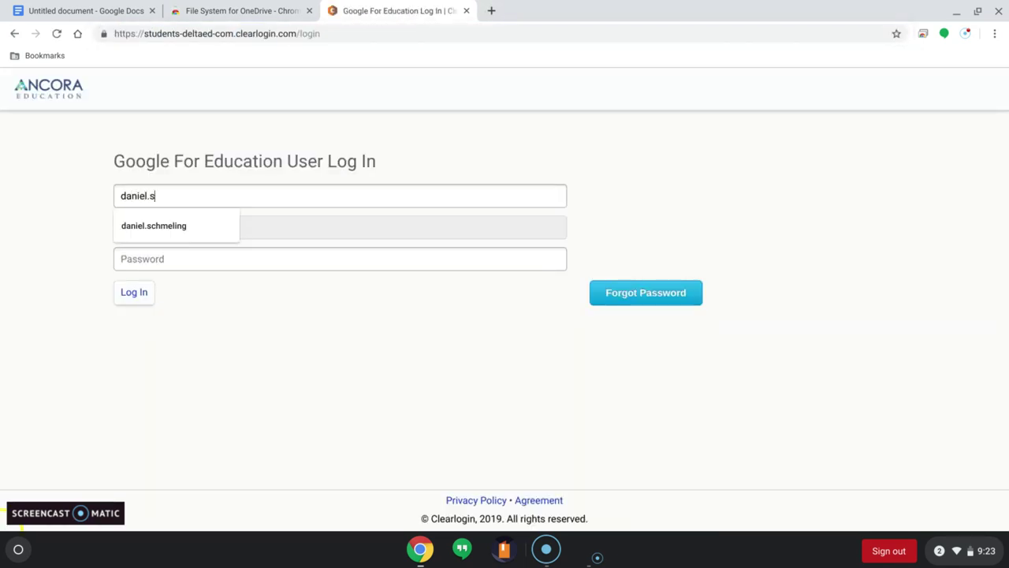
Step: Log in on the Google For Education page with the student username and password
{"action": "key", "text": "Tab"}
{"action": "type", "text": "•••••••••"}
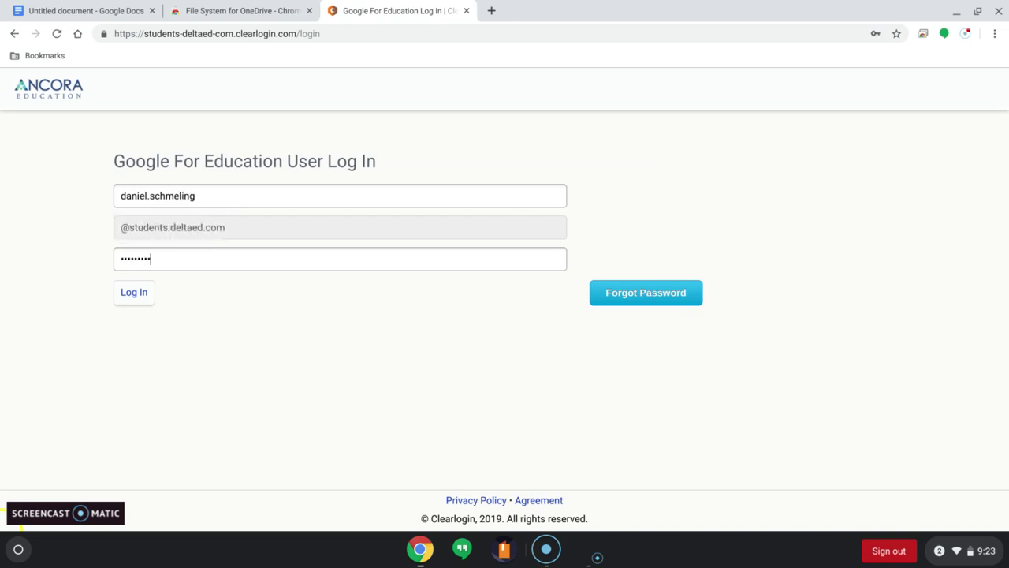
{"action": "type", "text": "•"}
{"action": "key", "text": "Return"}
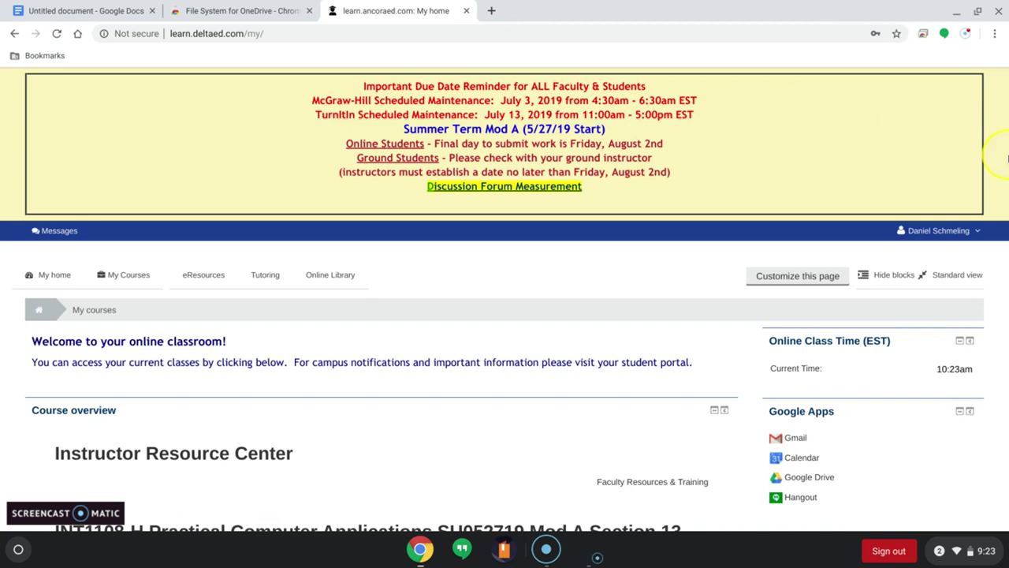
Step: Open the Practical Computer Applications Section 6 course and expand Lesson 3 - Document Design
{"action": "left_click_drag", "start_coordinate": [1005, 91], "coordinate": [1006, 130]}
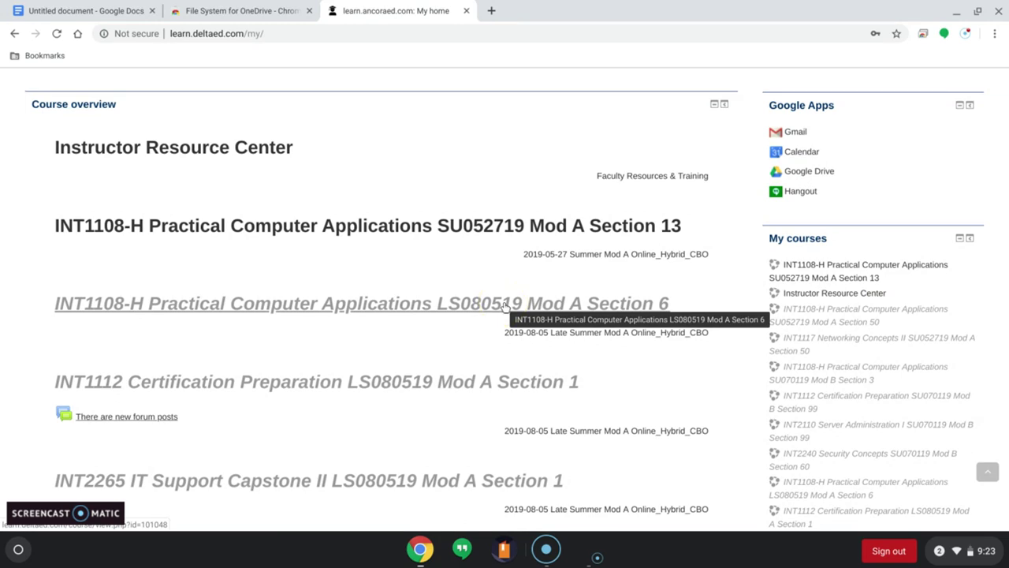
{"action": "left_click", "coordinate": [504, 304]}
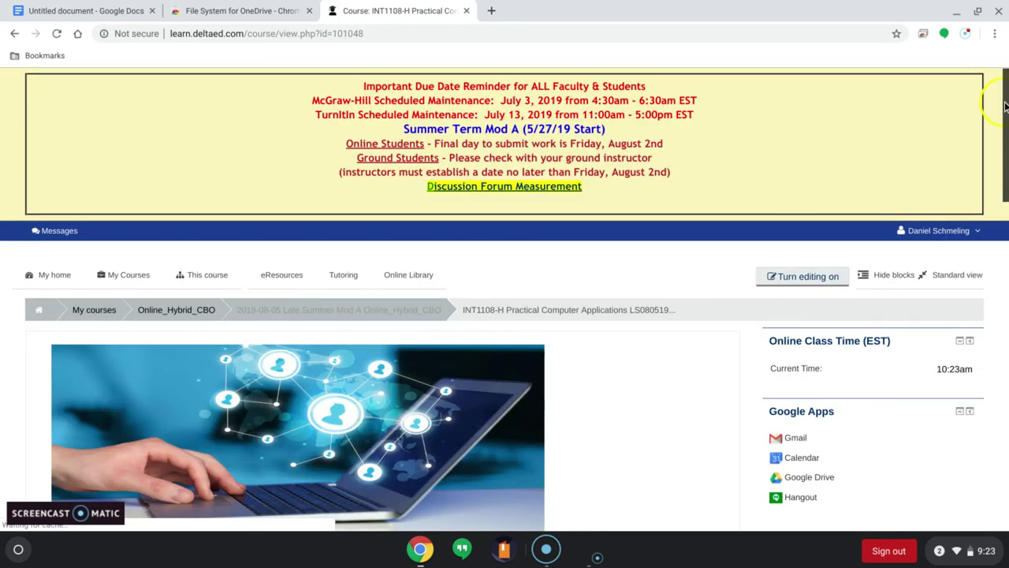
{"action": "left_click_drag", "start_coordinate": [1006, 103], "coordinate": [988, 307]}
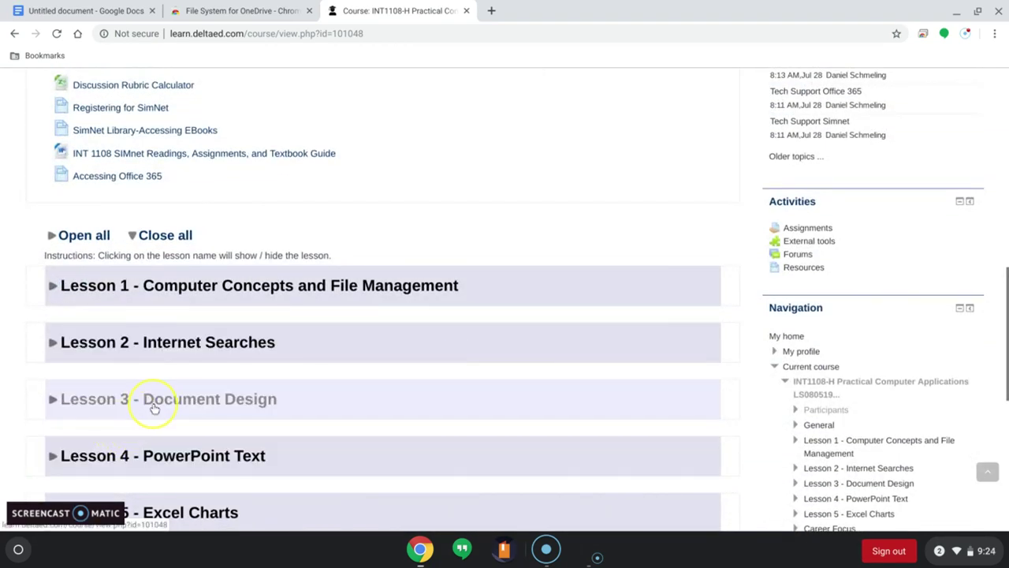
{"action": "left_click", "coordinate": [190, 406]}
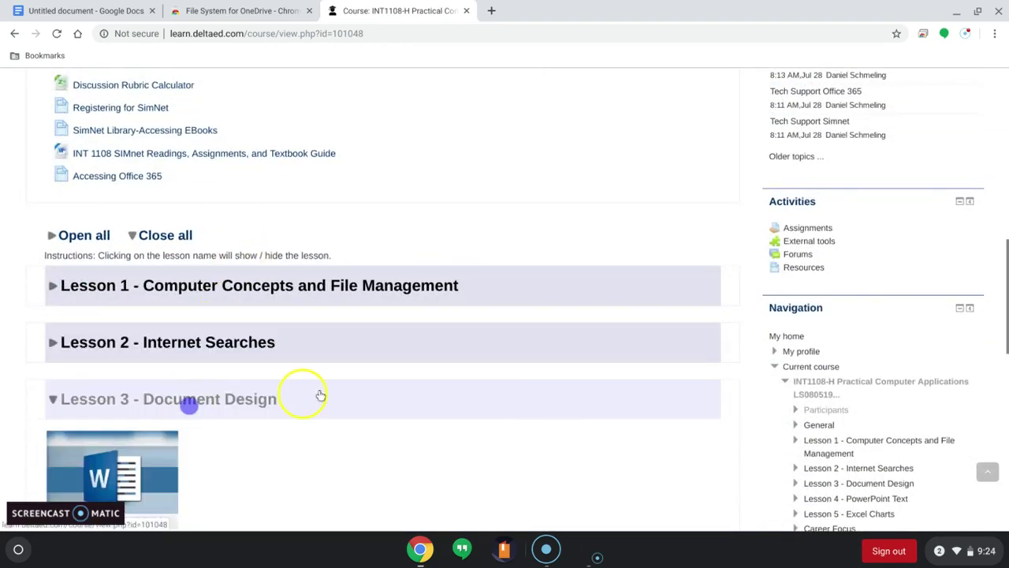
Step: View the Lesson 3/ Project 1 - Microsoft Word assignment, then return to the course page
{"action": "scroll", "coordinate": [1006, 262], "scroll_direction": "down", "scroll_amount": 5}
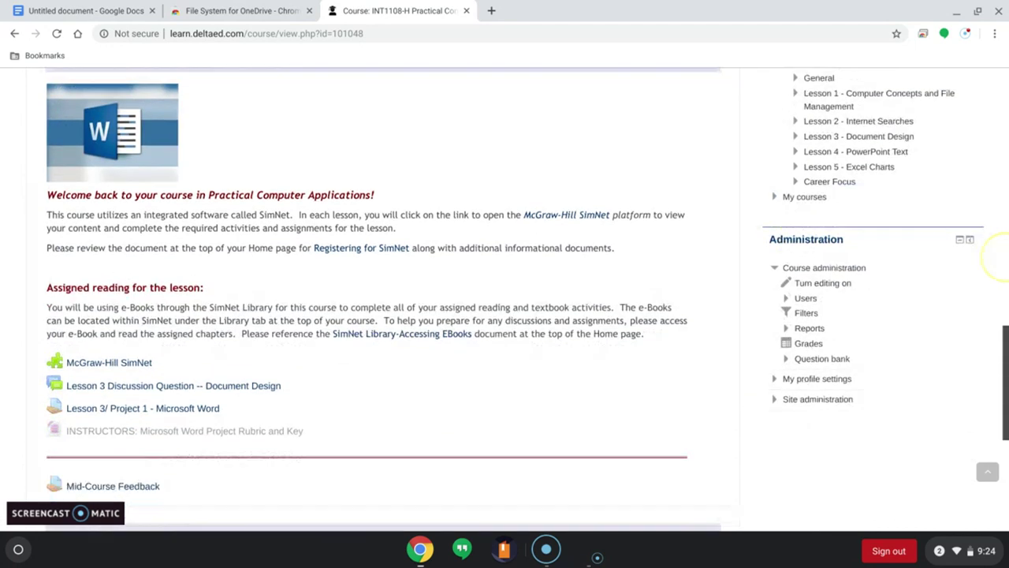
{"action": "left_click", "coordinate": [215, 386]}
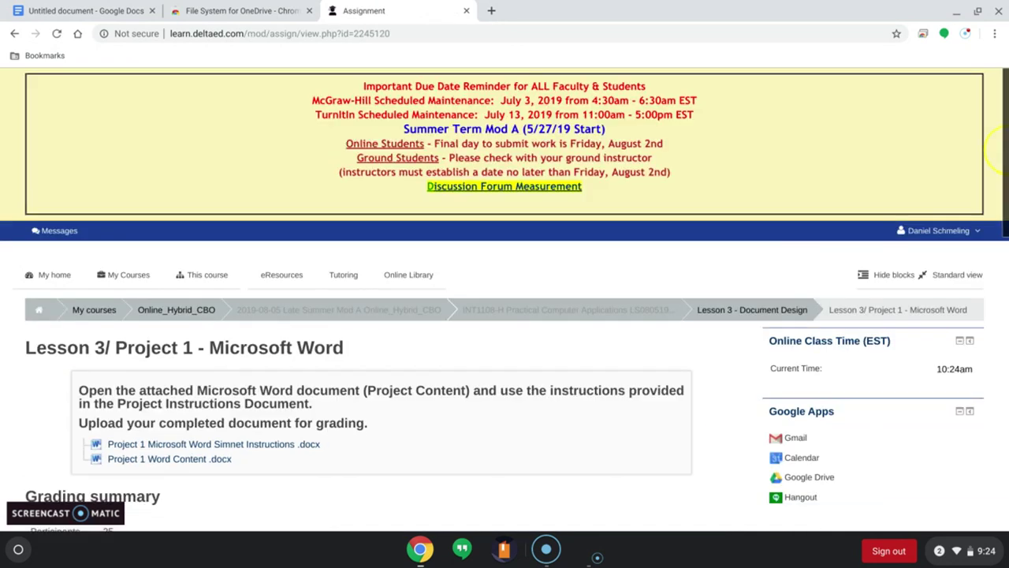
{"action": "left_click_drag", "start_coordinate": [1000, 146], "coordinate": [1000, 260]}
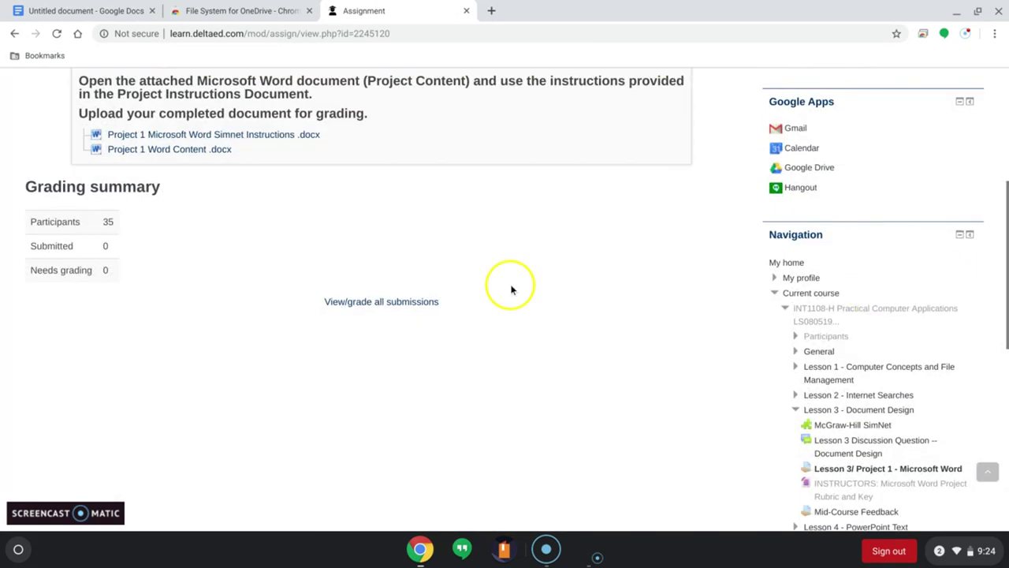
{"action": "left_click", "coordinate": [14, 33]}
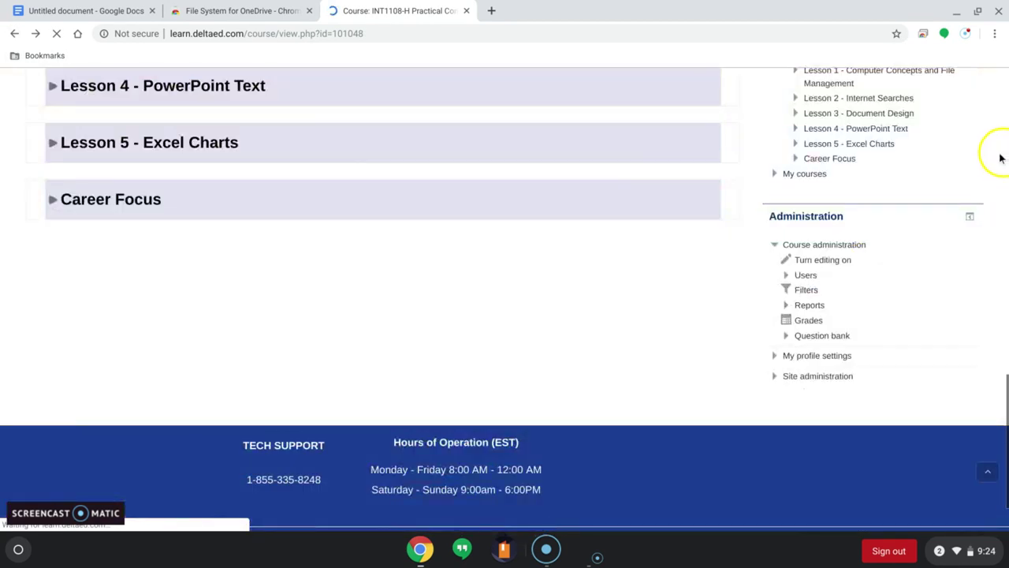
{"action": "scroll", "coordinate": [997, 354], "scroll_direction": "up", "scroll_amount": 4}
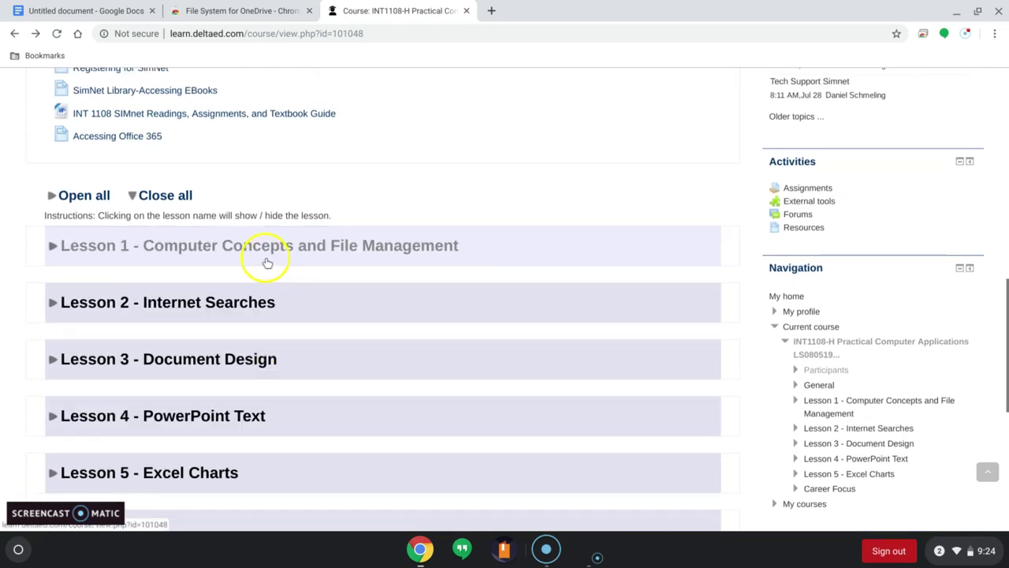
Step: Expand Lesson 1 and open its Discussion Question -- File Management
{"action": "left_click", "coordinate": [266, 260]}
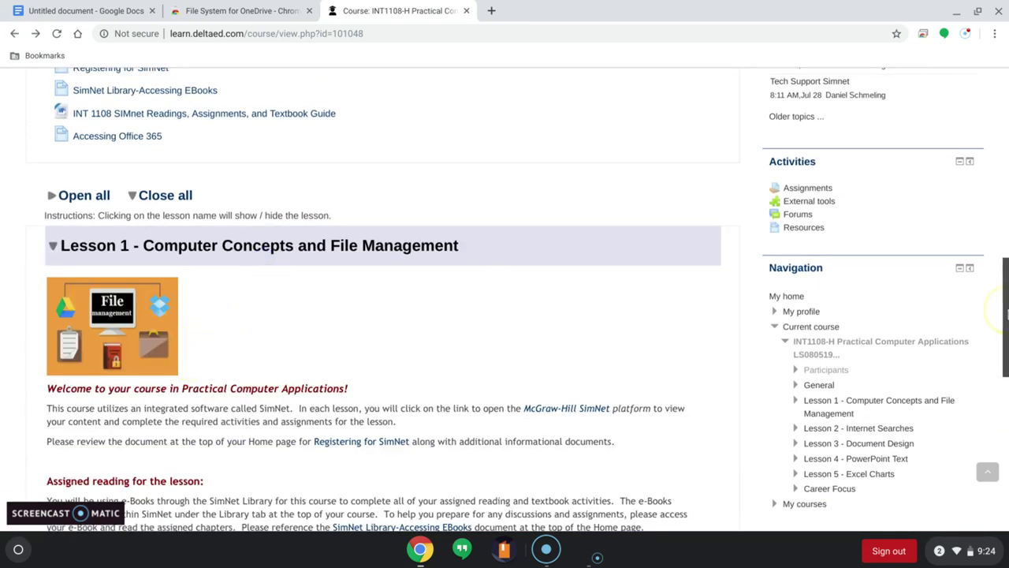
{"action": "left_click_drag", "start_coordinate": [1007, 300], "coordinate": [1006, 369]}
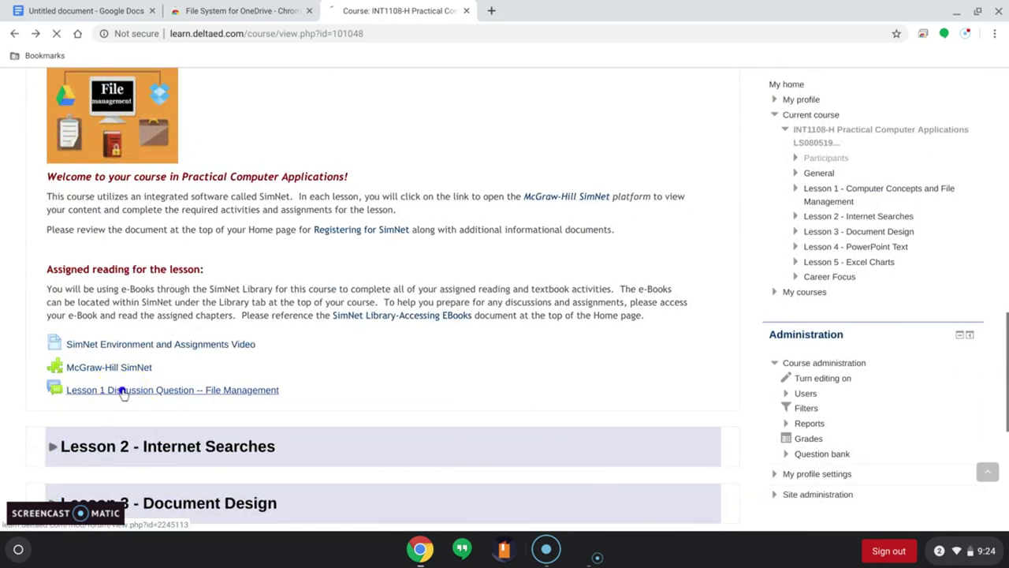
{"action": "left_click", "coordinate": [123, 393]}
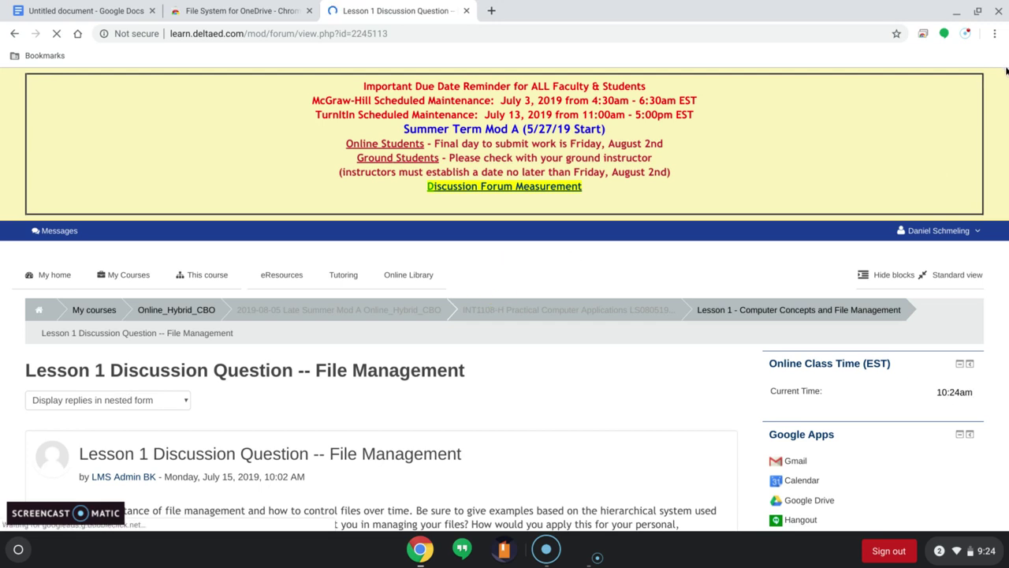
{"action": "left_click_drag", "start_coordinate": [999, 111], "coordinate": [1001, 195]}
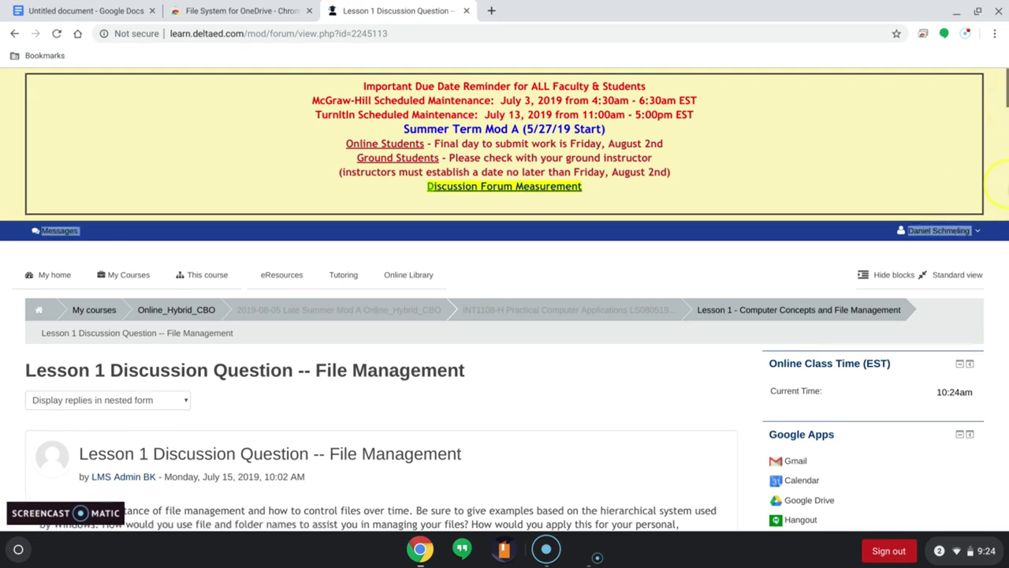
{"action": "left_click_drag", "start_coordinate": [1005, 101], "coordinate": [1005, 149]}
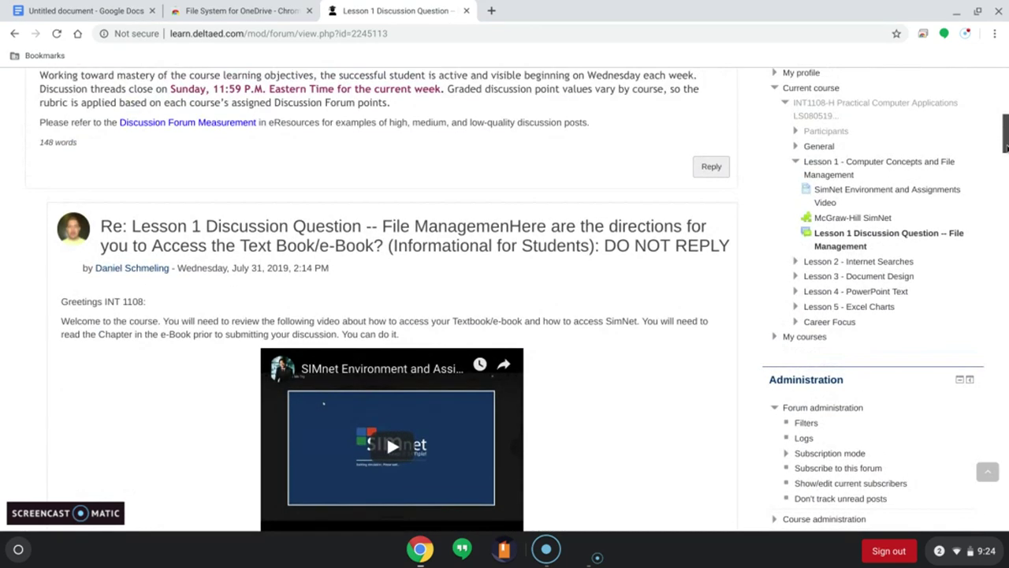
Step: Reply to the discussion post and open the File picker from the Attachment drop zone
{"action": "left_click", "coordinate": [709, 166]}
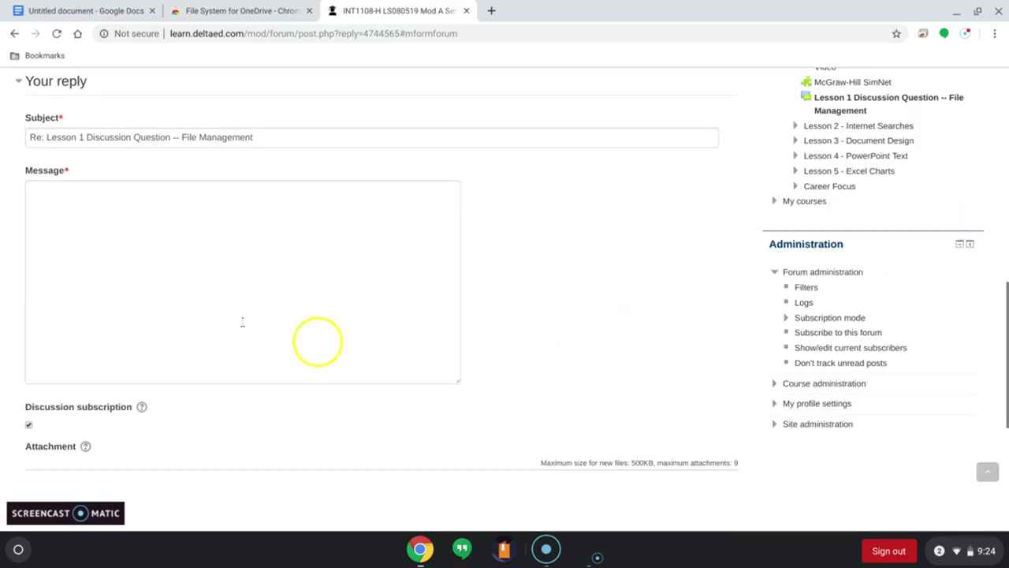
{"action": "left_click_drag", "start_coordinate": [1004, 355], "coordinate": [998, 402]}
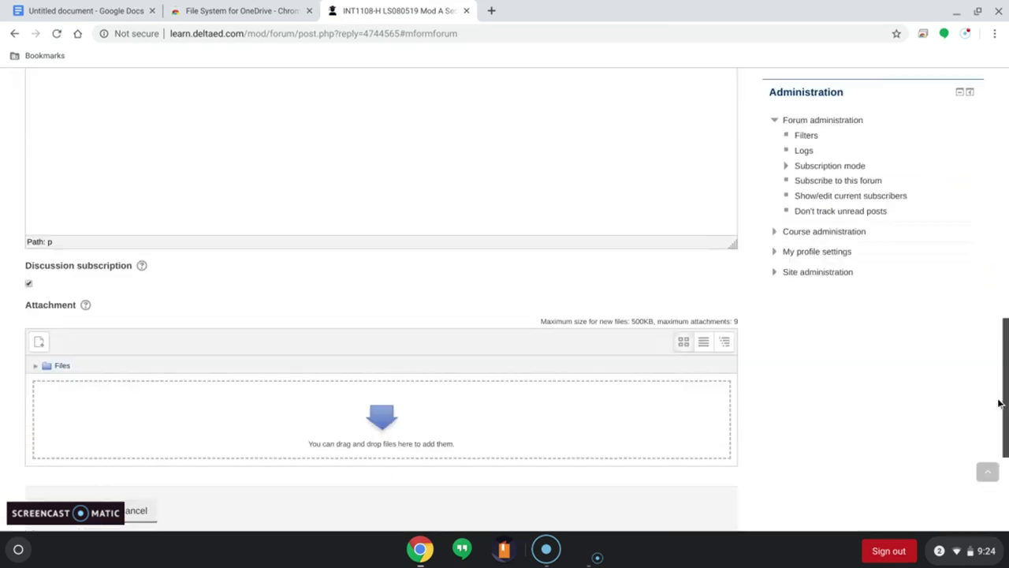
{"action": "left_click", "coordinate": [398, 431]}
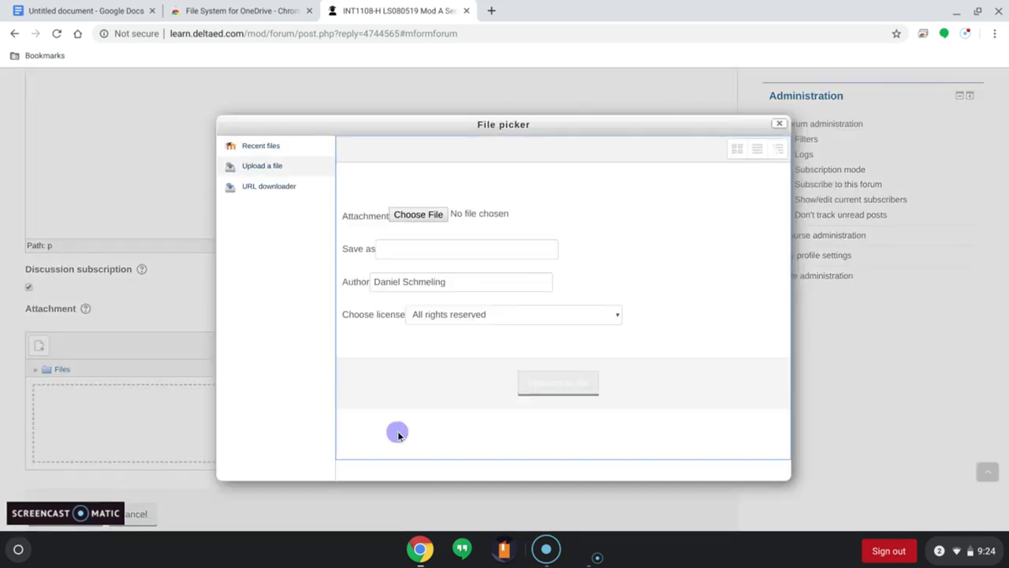
{"action": "left_click", "coordinate": [415, 224]}
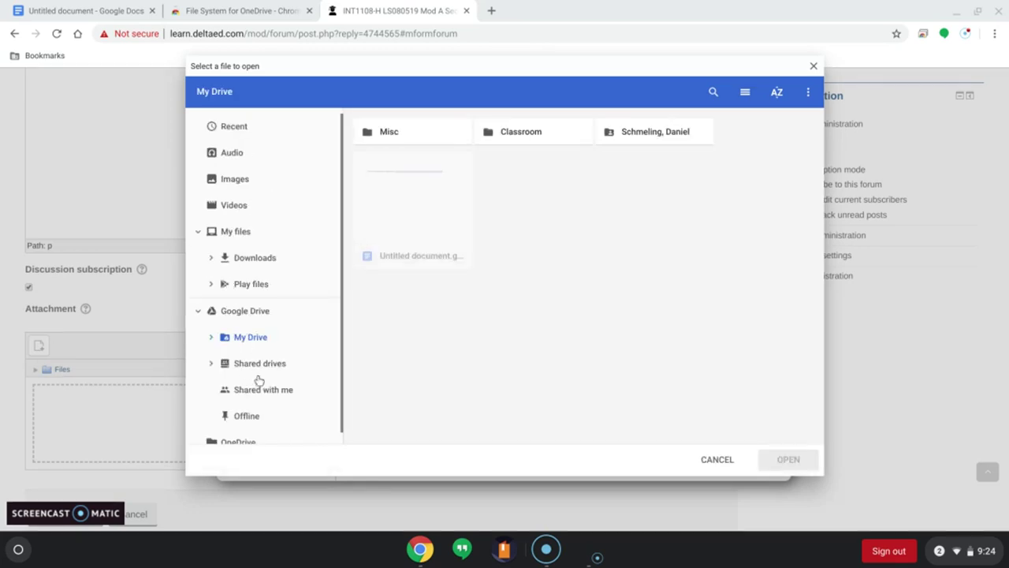
{"action": "scroll", "coordinate": [339, 318], "scroll_direction": "down", "scroll_amount": 1}
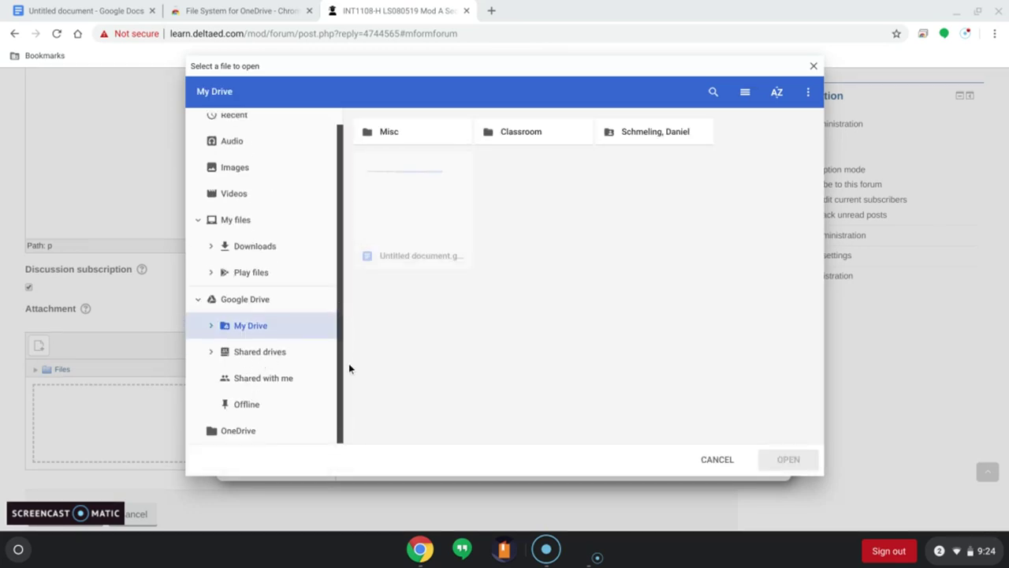
{"action": "left_click", "coordinate": [245, 436]}
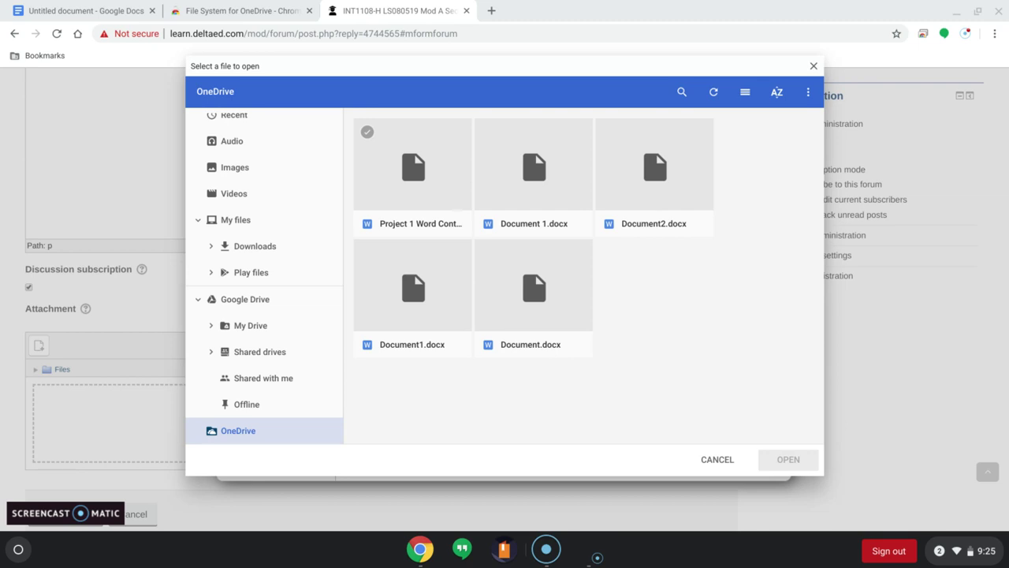
{"action": "left_click", "coordinate": [422, 194]}
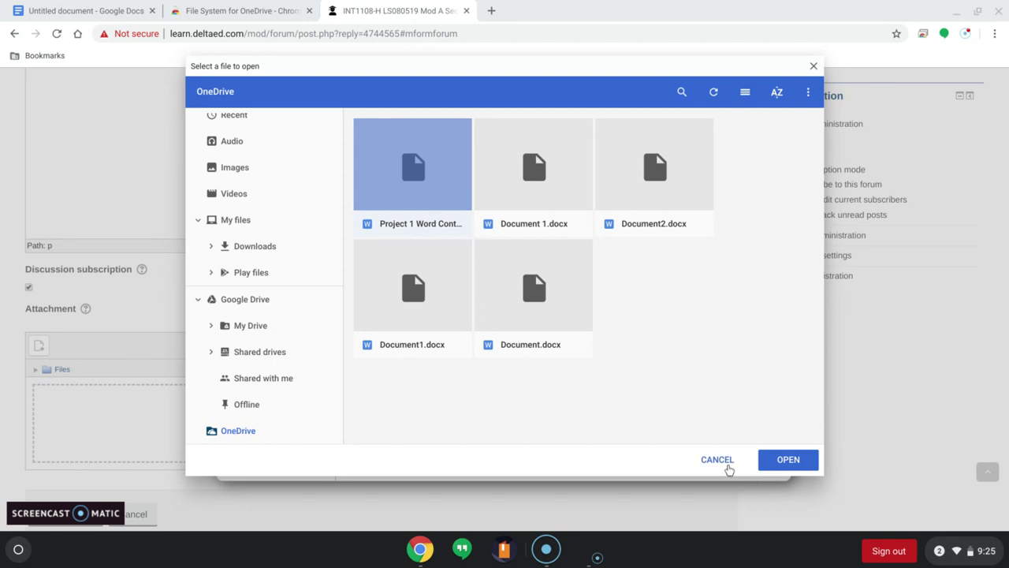
{"action": "left_click", "coordinate": [718, 460]}
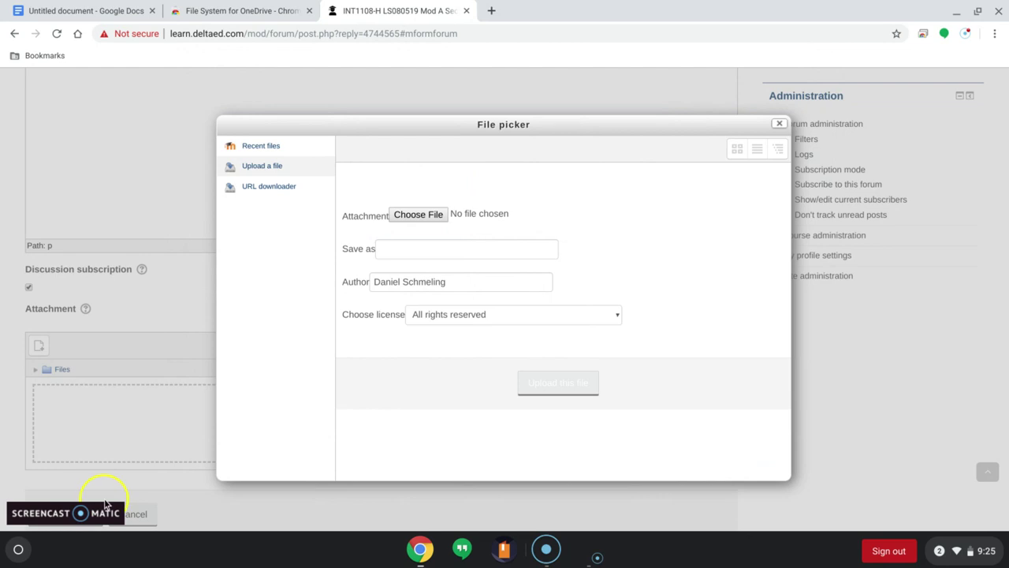